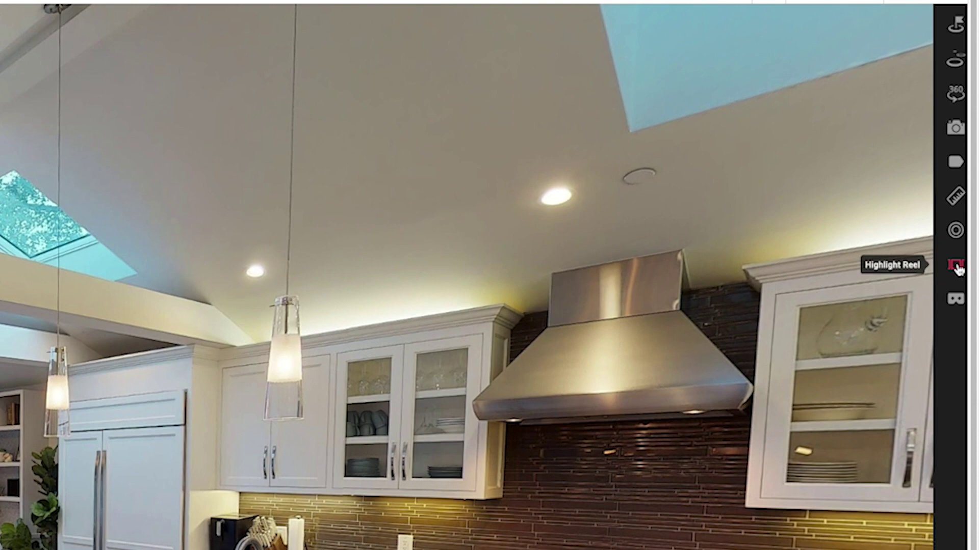
# Open the Highlight Reel editor and pull back from the dining area to an orbiting dollhouse view.
pyautogui.click(956, 266)
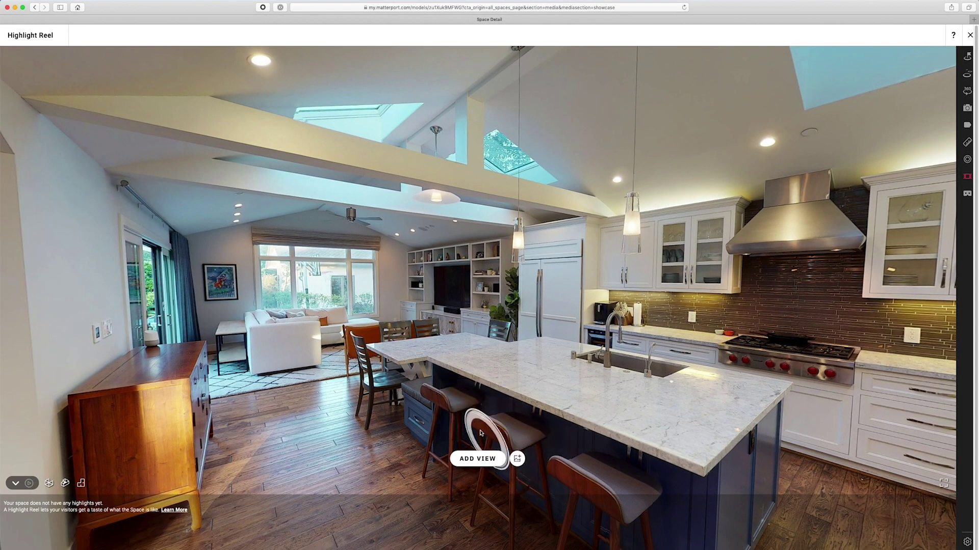
pyautogui.click(311, 372)
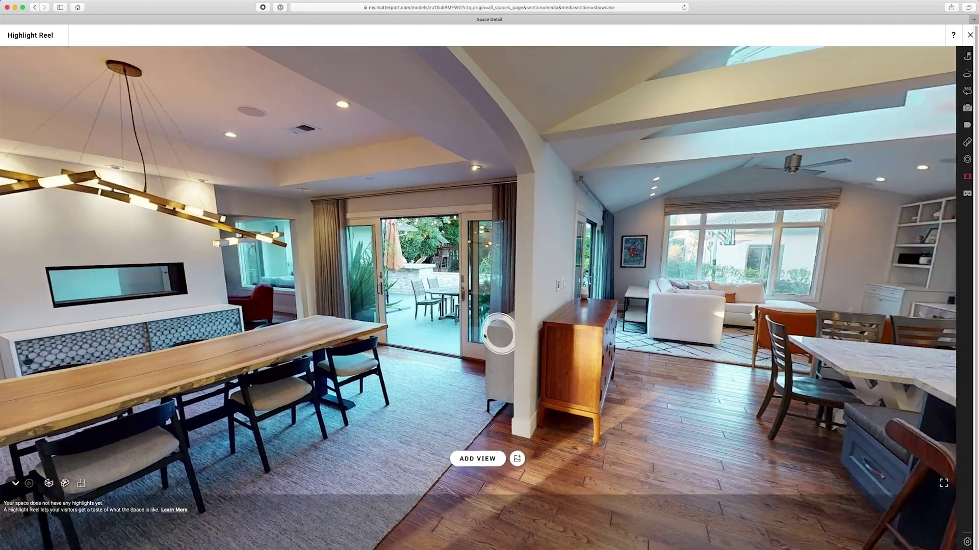
pyautogui.moveTo(498, 332); pyautogui.dragTo(331, 339)
pyautogui.scroll(-10, 332, 338)
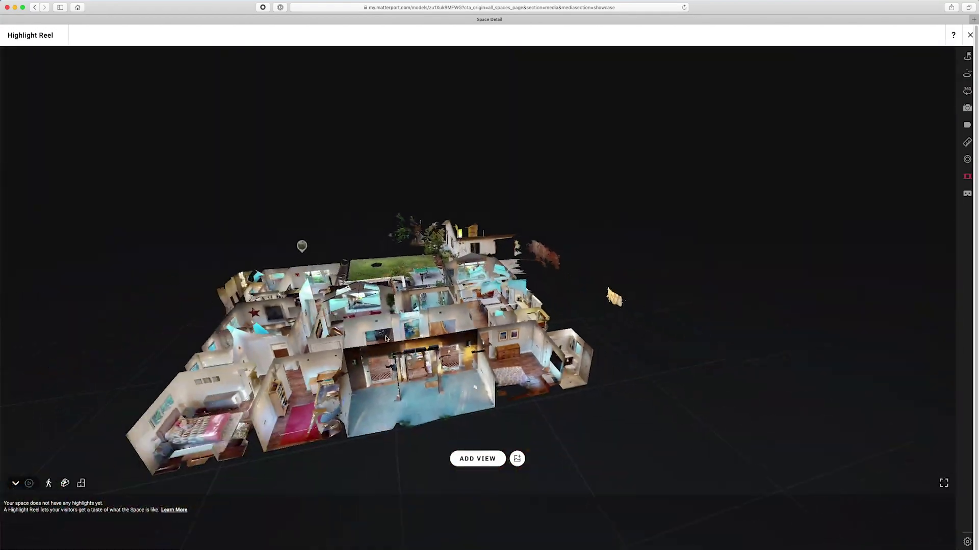
pyautogui.moveTo(386, 338); pyautogui.dragTo(507, 280)
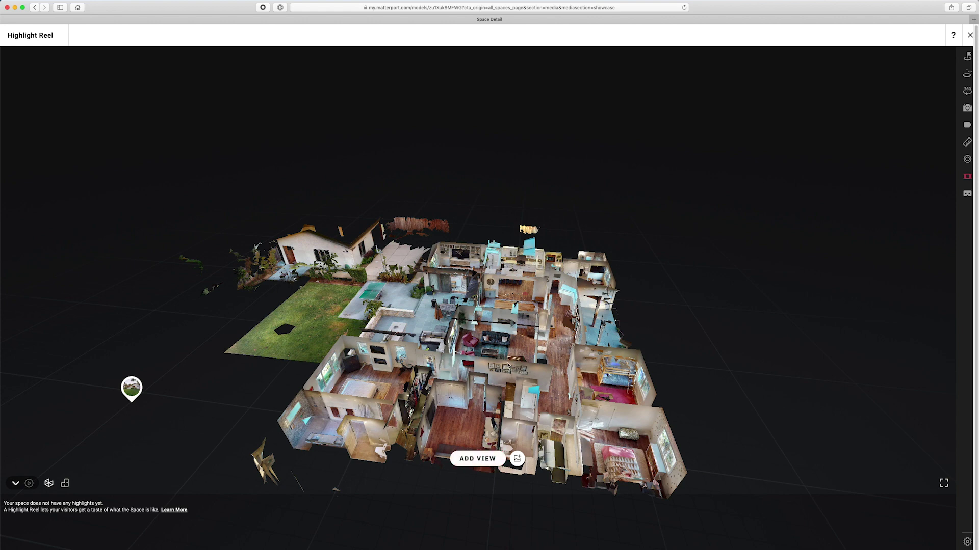
# Turn the dollhouse model to a better angle for the first highlight.
pyautogui.moveTo(482, 375); pyautogui.dragTo(505, 413)
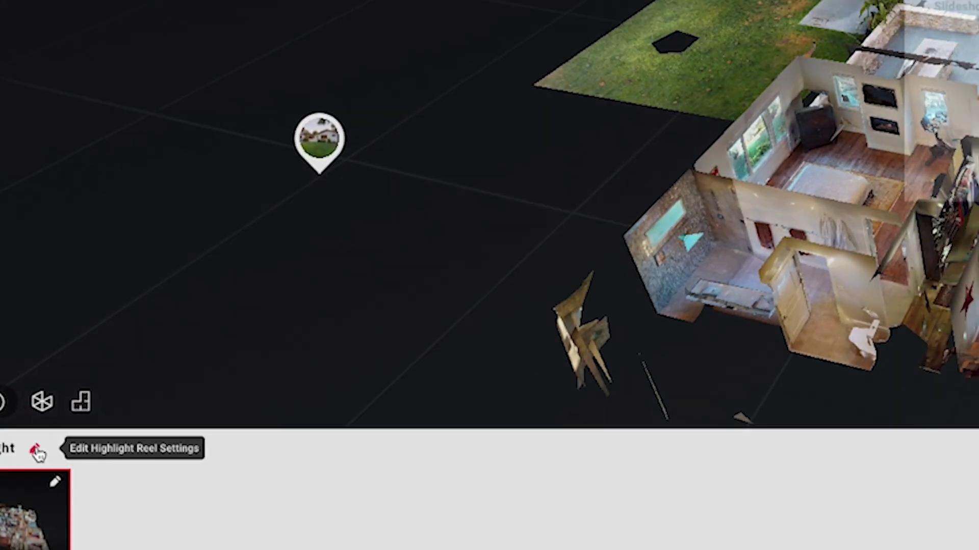
# Set the reel's transitions to Walkthrough at Medium speed and bring up its Panning settings.
pyautogui.click(113, 410)
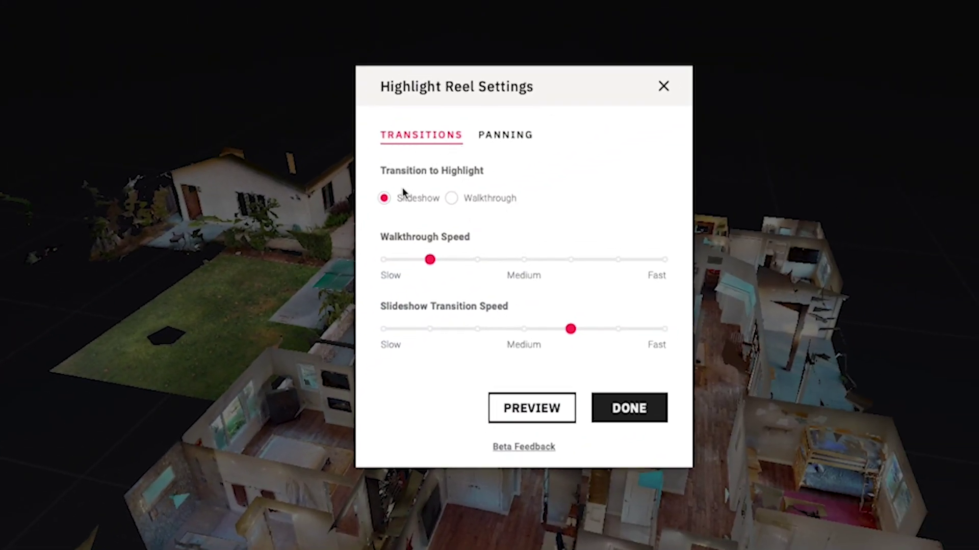
pyautogui.click(453, 200)
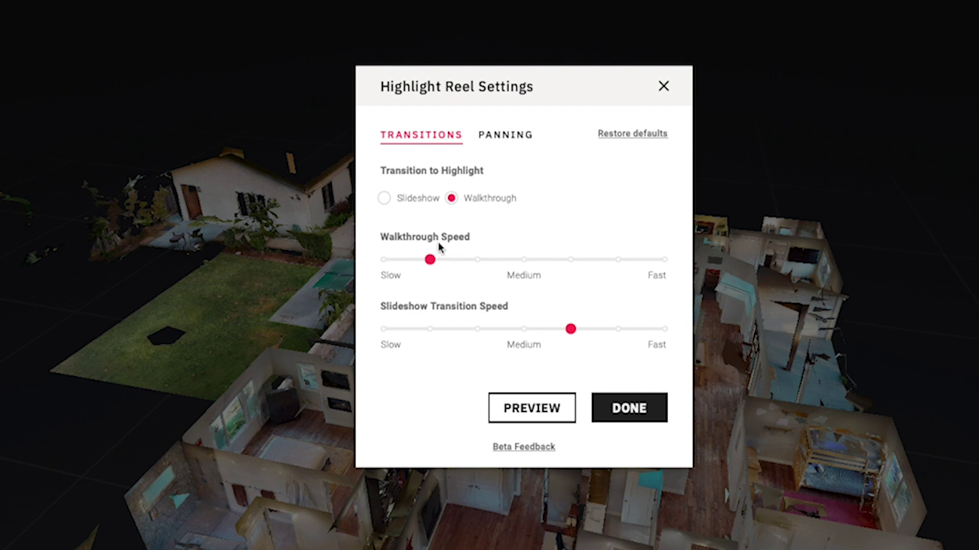
pyautogui.moveTo(429, 261); pyautogui.dragTo(526, 260)
pyautogui.click(507, 135)
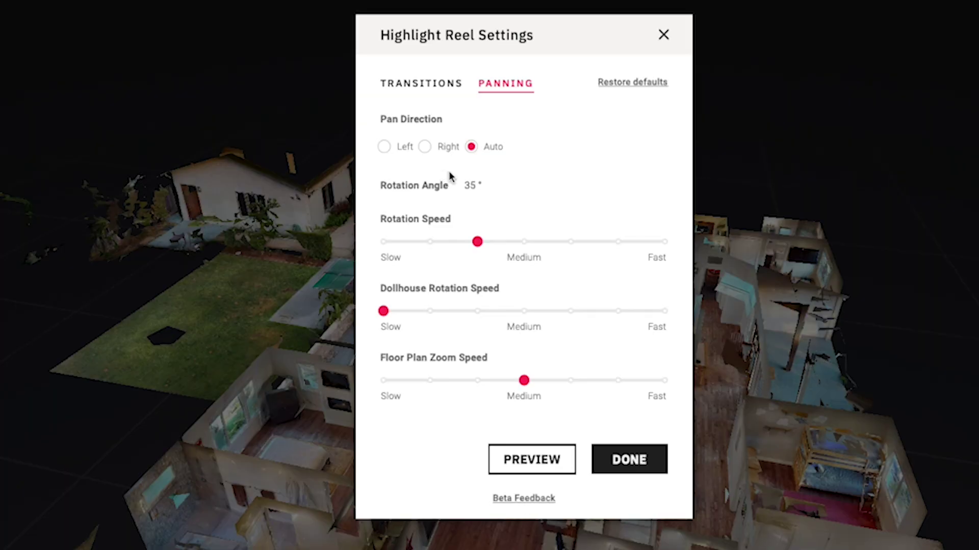
pyautogui.click(476, 189)
# Raise Dollhouse Rotation Speed toward Medium and apply the reel settings.
pyautogui.moveTo(384, 311); pyautogui.dragTo(520, 317)
pyautogui.click(629, 460)
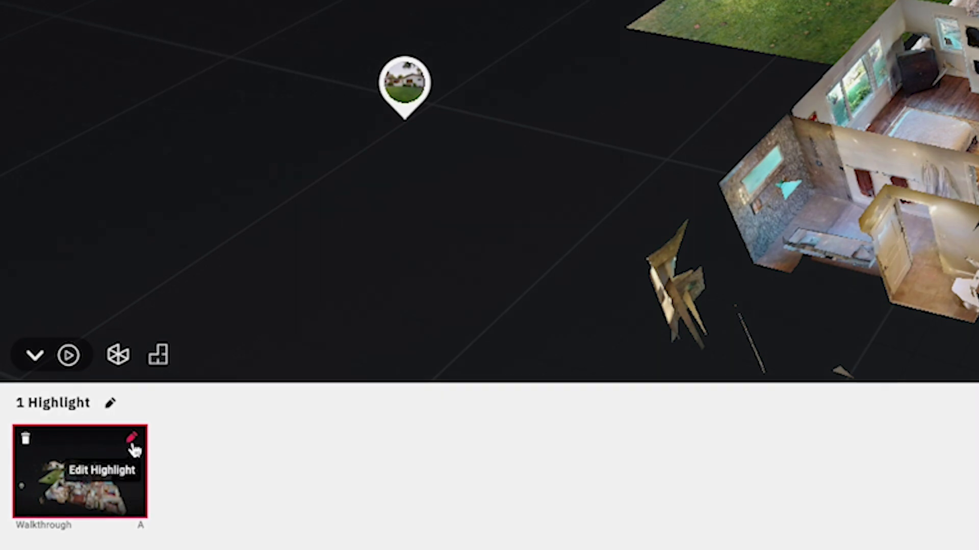
# Open the first highlight's editor, then fly from the dollhouse into the kitchen beside the island.
pyautogui.click(132, 439)
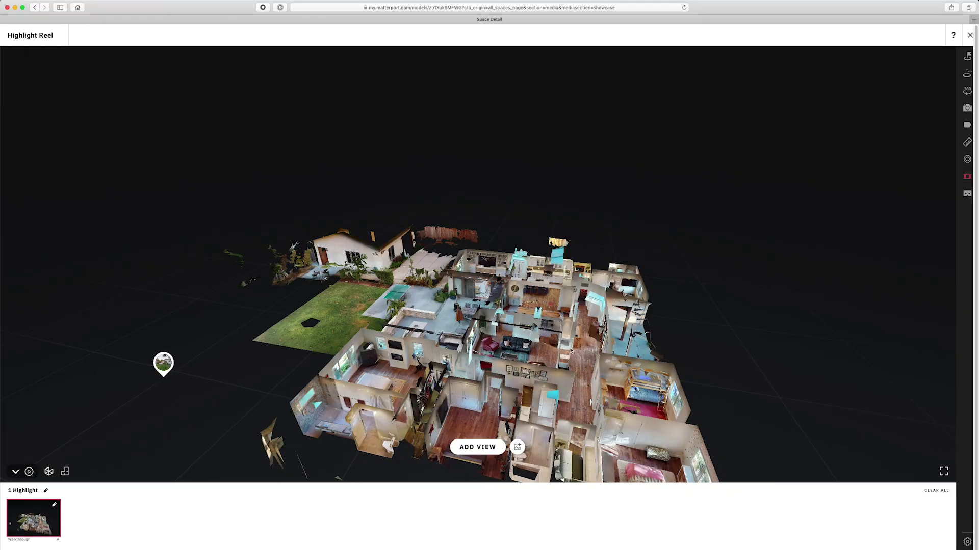
pyautogui.moveTo(571, 351); pyautogui.dragTo(406, 358)
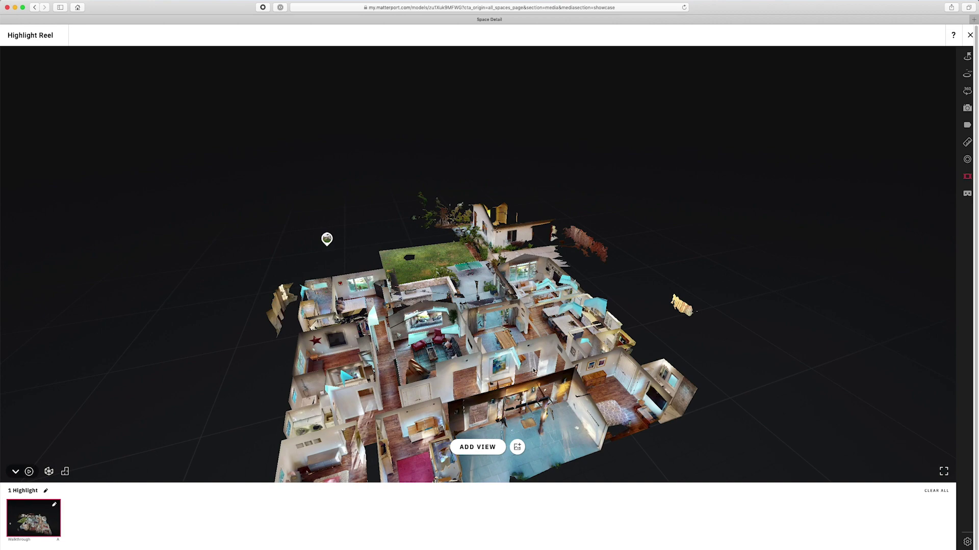
pyautogui.click(533, 370)
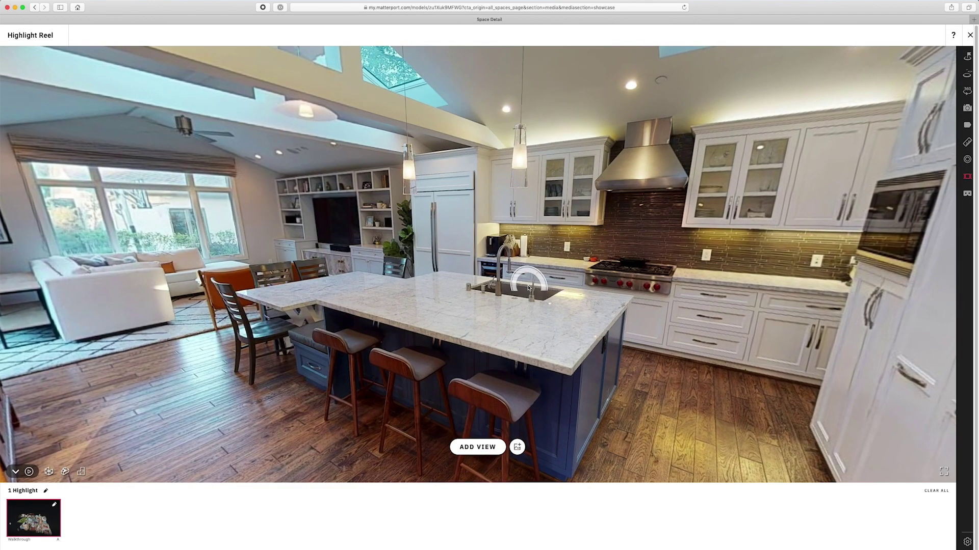
# Save the kitchen-island view as the second highlight and confirm its settings.
pyautogui.click(477, 447)
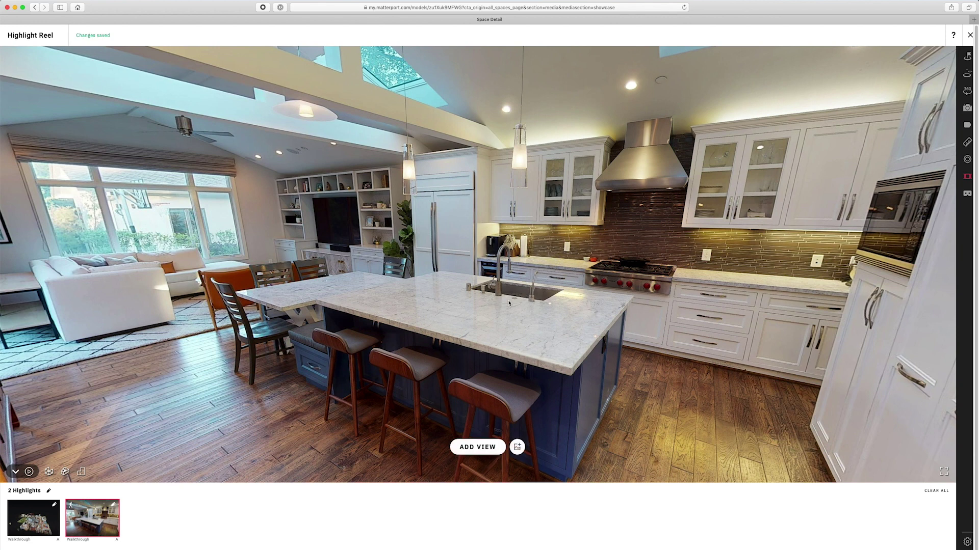
pyautogui.click(113, 506)
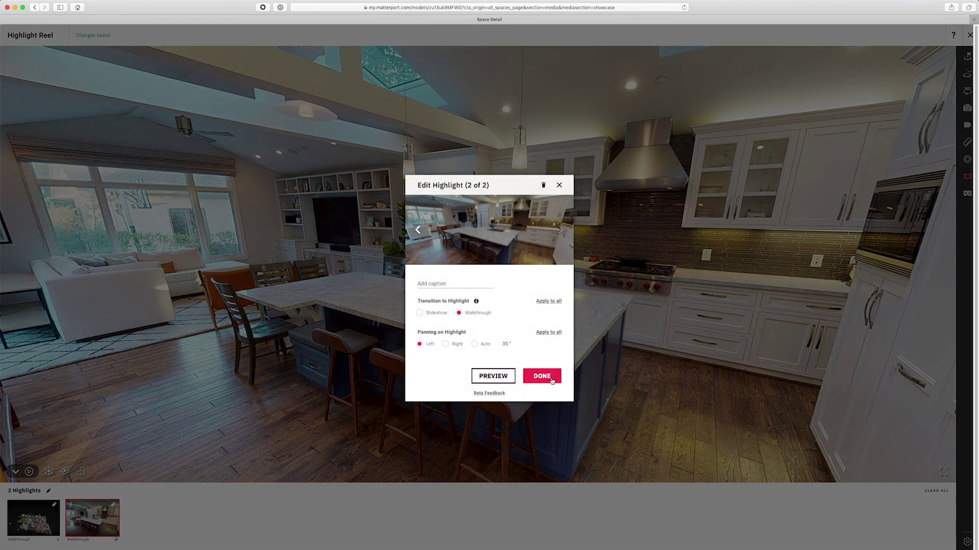
pyautogui.click(472, 377)
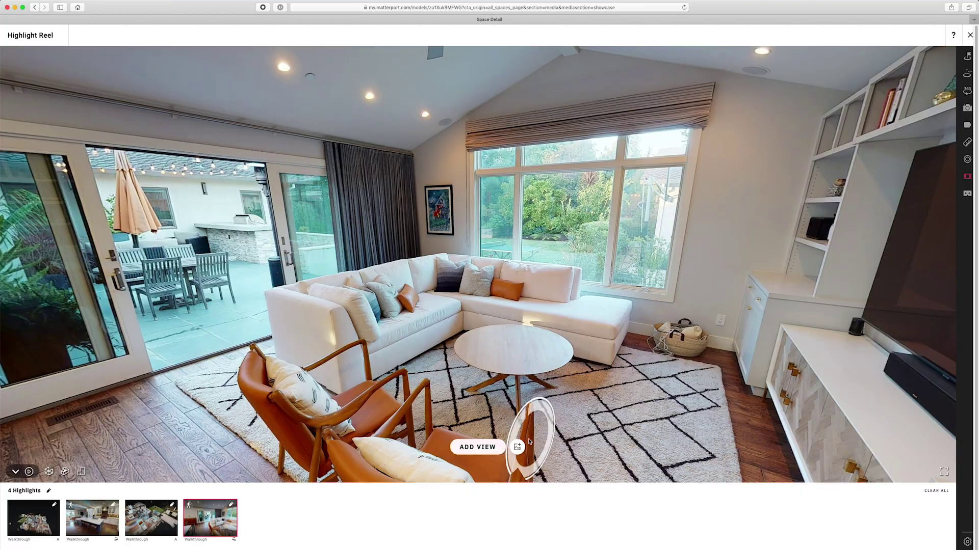
# Open the Select Photos for Highlight Reel picker.
pyautogui.click(518, 448)
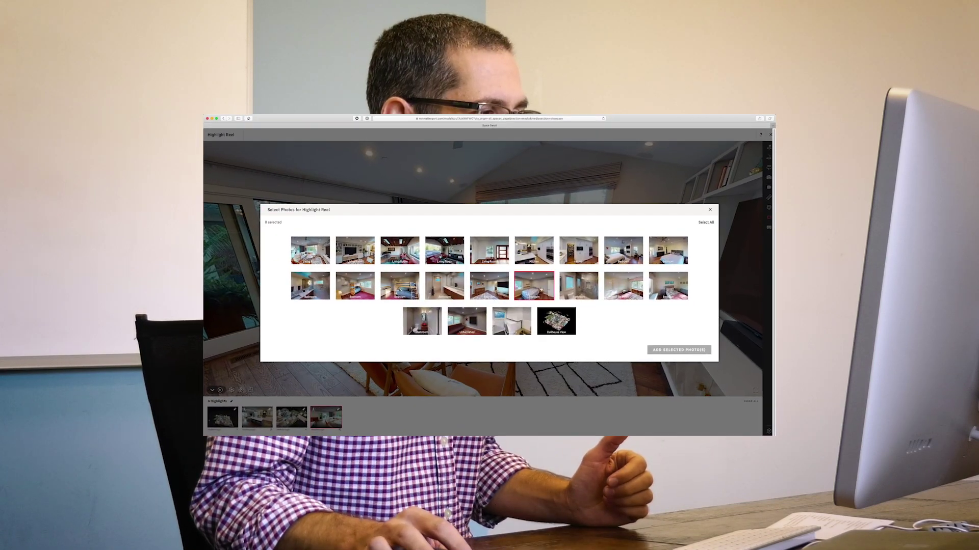
# Add the Dollhouse View, Bedroom and Bathroom photos to the reel.
pyautogui.click(557, 321)
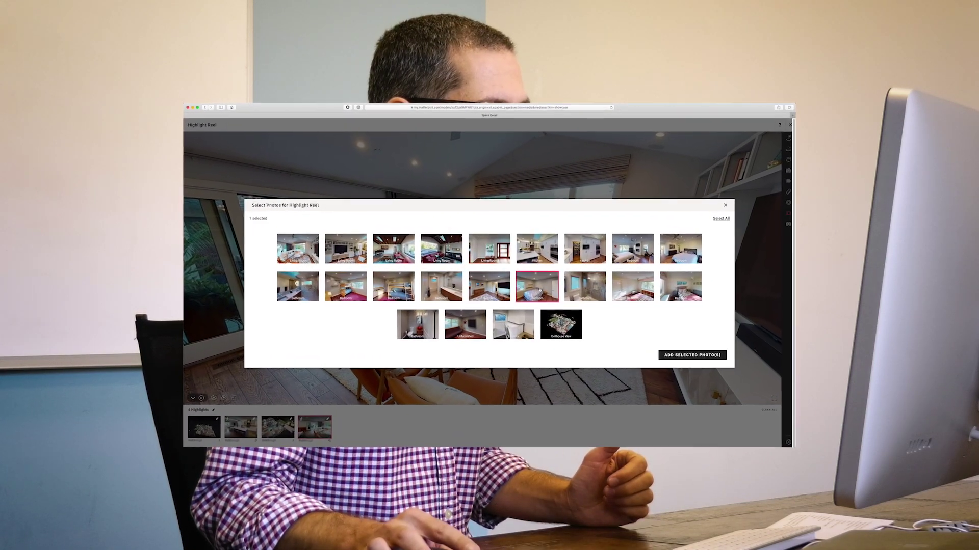
pyautogui.click(540, 287)
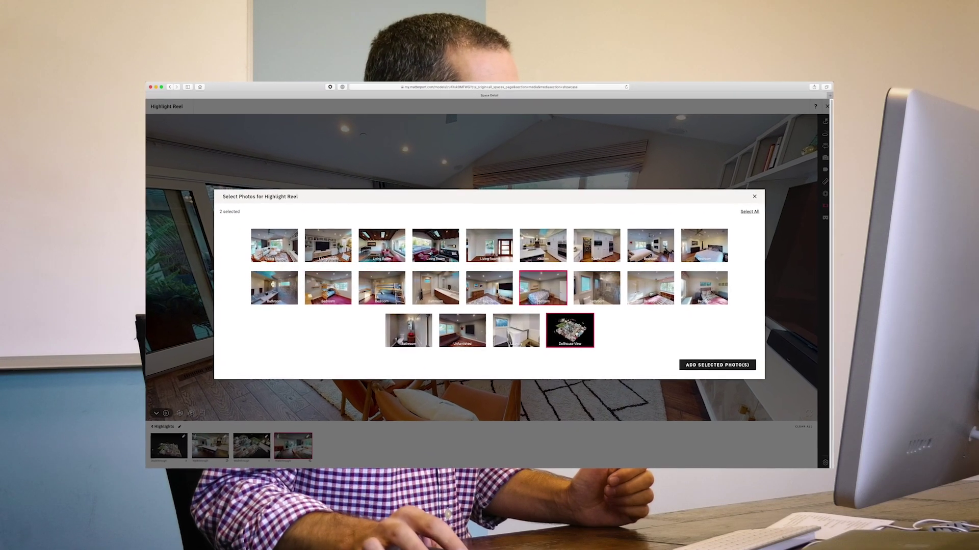
pyautogui.click(437, 292)
pyautogui.click(729, 369)
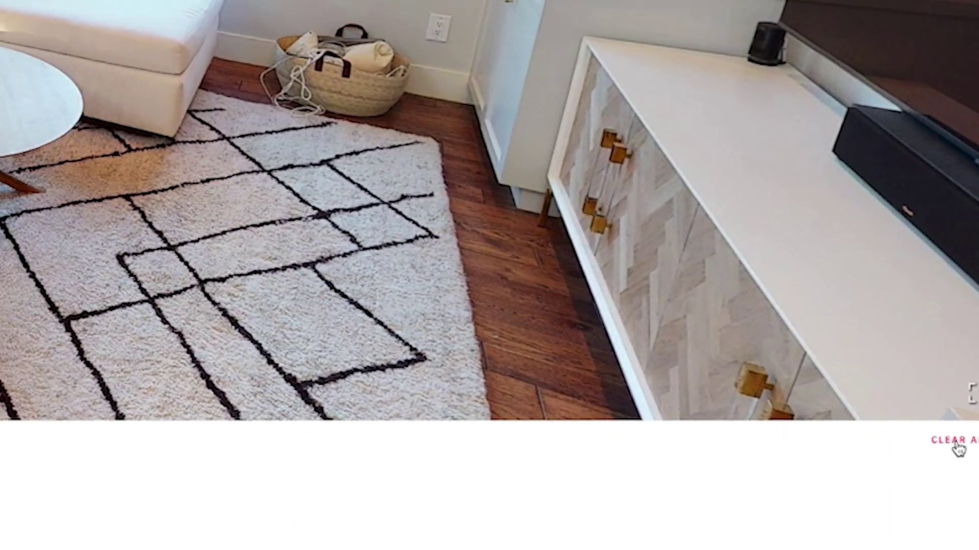
# Cancel Clear All Highlights to keep all seven, then orbit to frame the whole dollhouse.
pyautogui.click(874, 407)
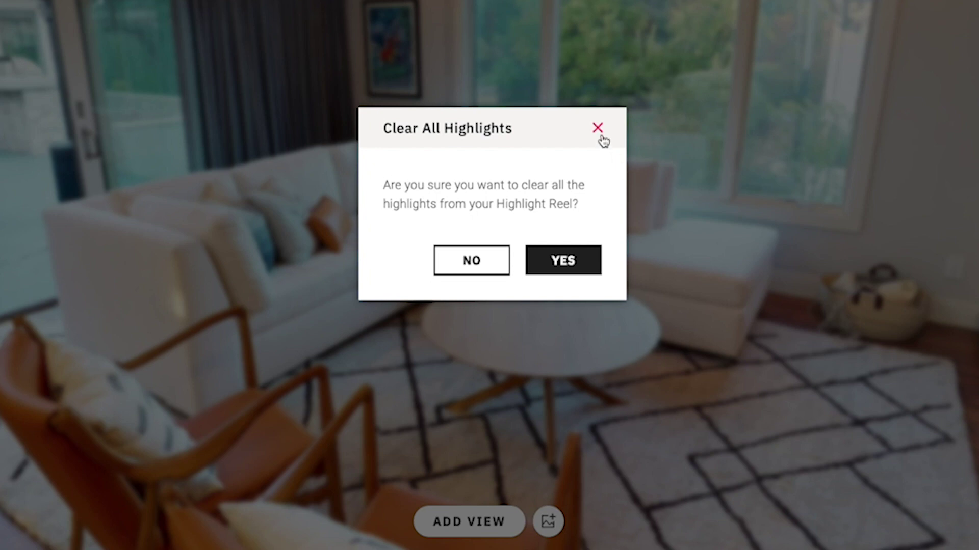
pyautogui.click(484, 270)
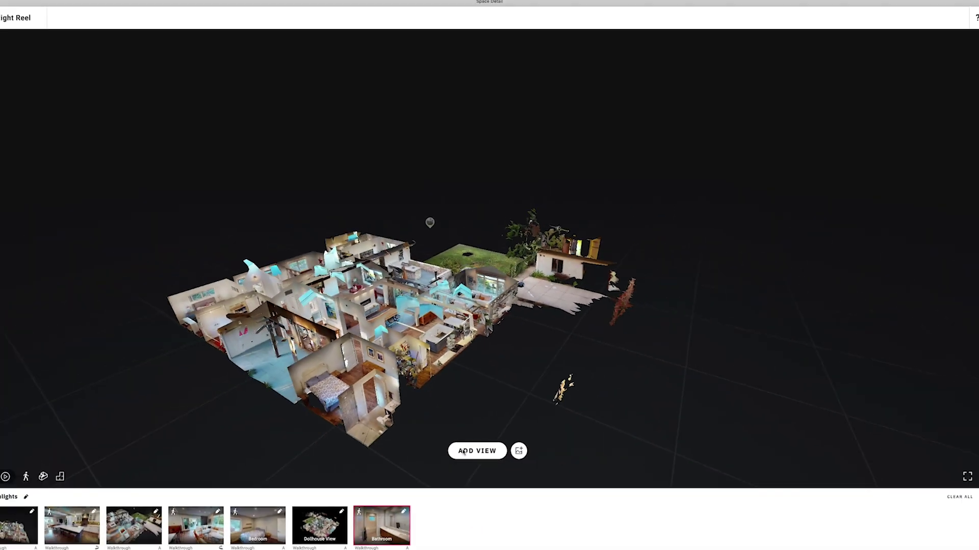
pyautogui.moveTo(316, 388); pyautogui.dragTo(548, 374)
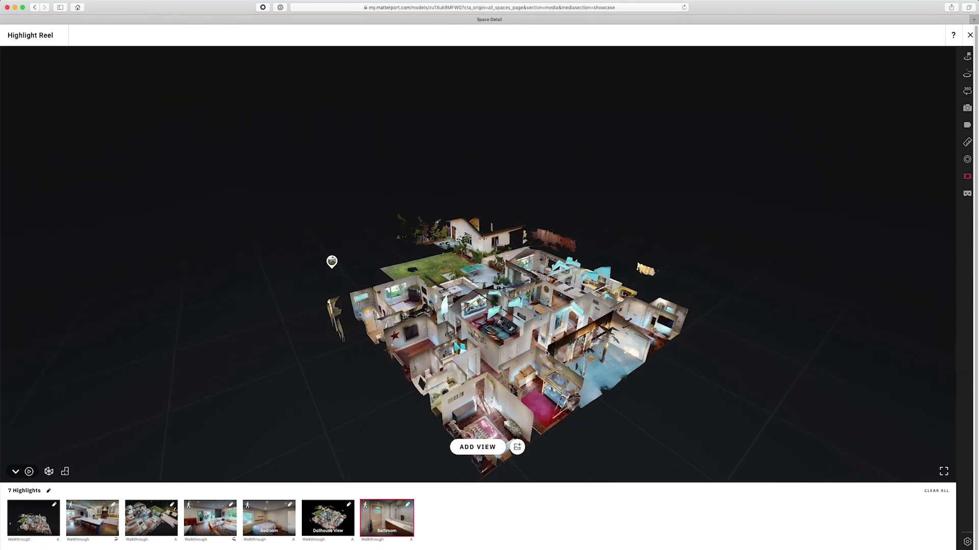
# Add the whole-house dollhouse view as the eighth highlight.
pyautogui.click(479, 448)
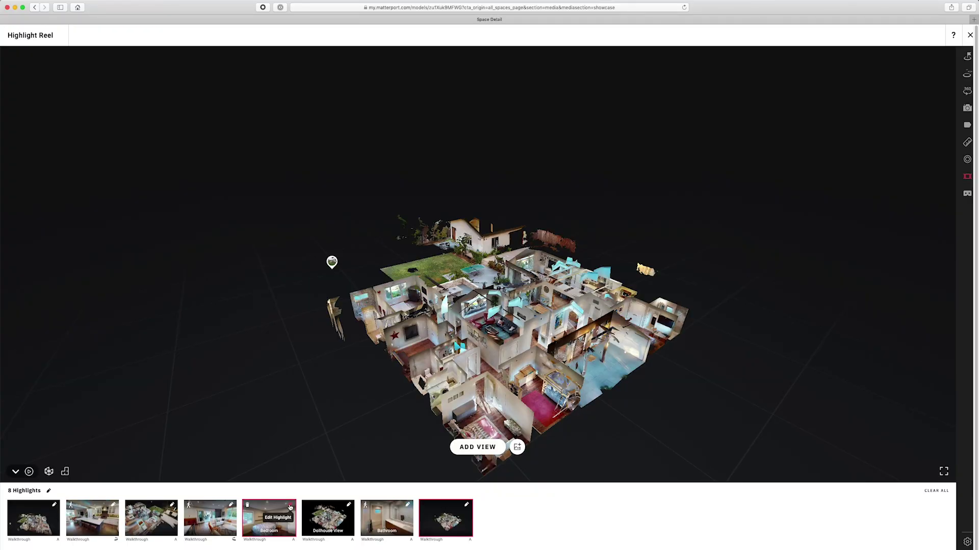
# Rename the Bedroom highlight's caption to 'Second Bedroom'.
pyautogui.click(290, 507)
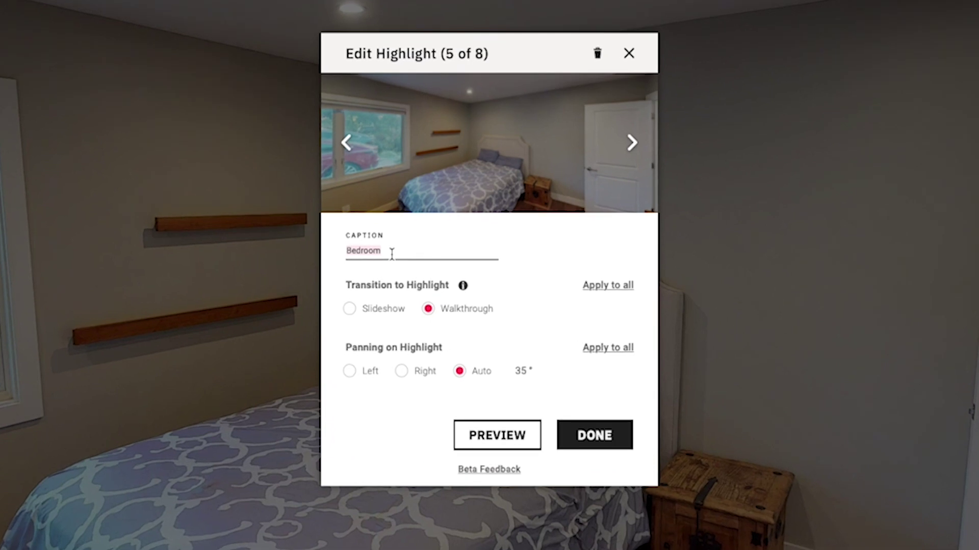
pyautogui.write('Second Bedroom')
pyautogui.click(632, 144)
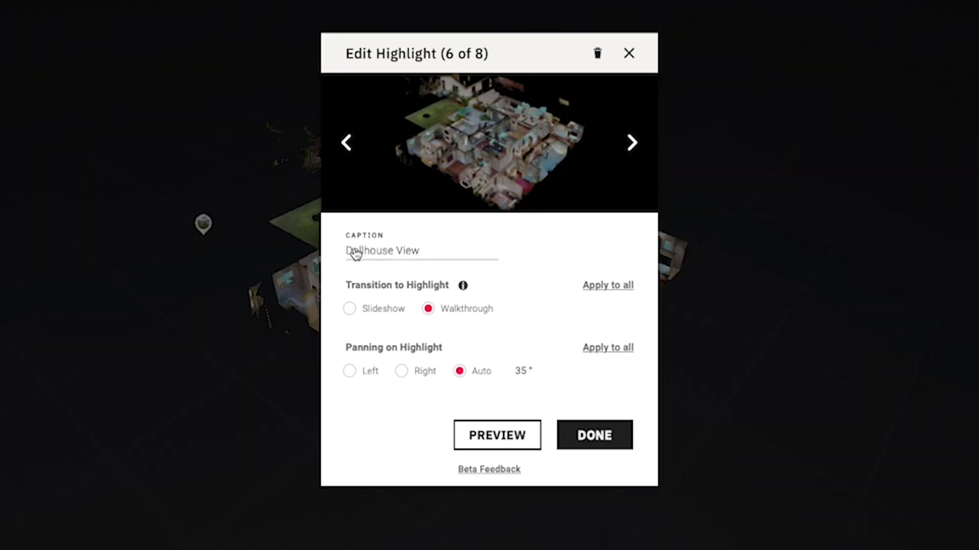
# Delete the caption from the Dollhouse View highlight.
pyautogui.click(404, 254)
pyautogui.press('BackSpace')
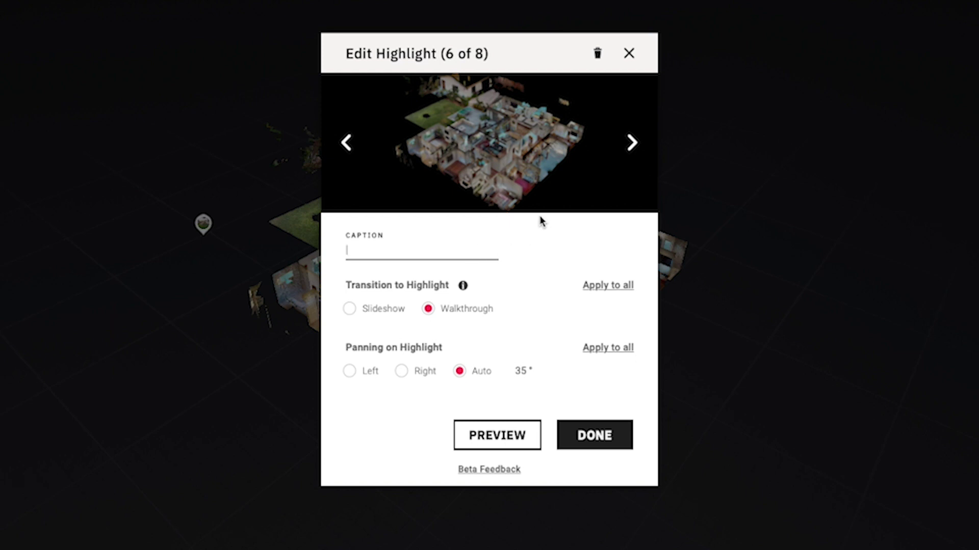
pyautogui.click(632, 144)
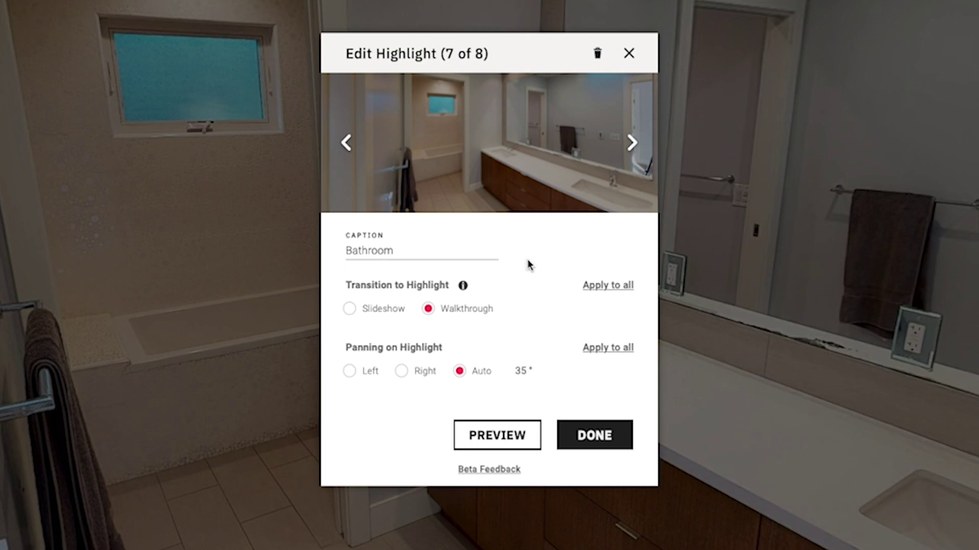
# Step back to the kitchen highlight, checking the Living Room caption, and finish the caption edits.
pyautogui.click(633, 148)
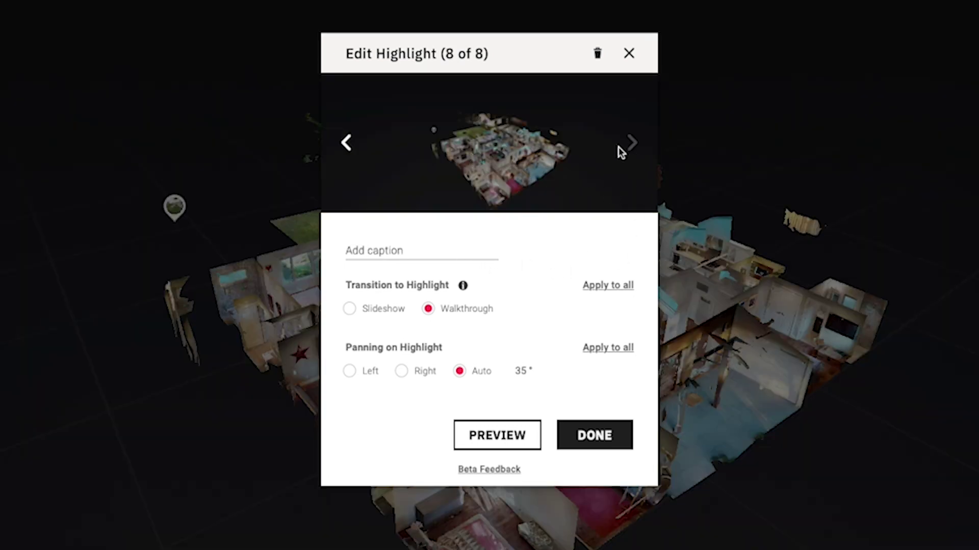
pyautogui.click(348, 145)
pyautogui.click(349, 146)
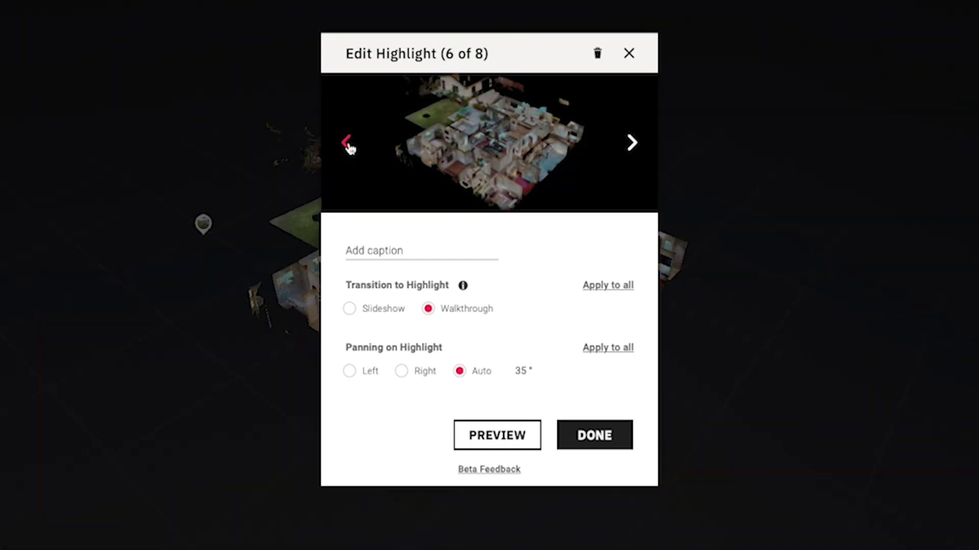
pyautogui.click(347, 146)
pyautogui.click(347, 146)
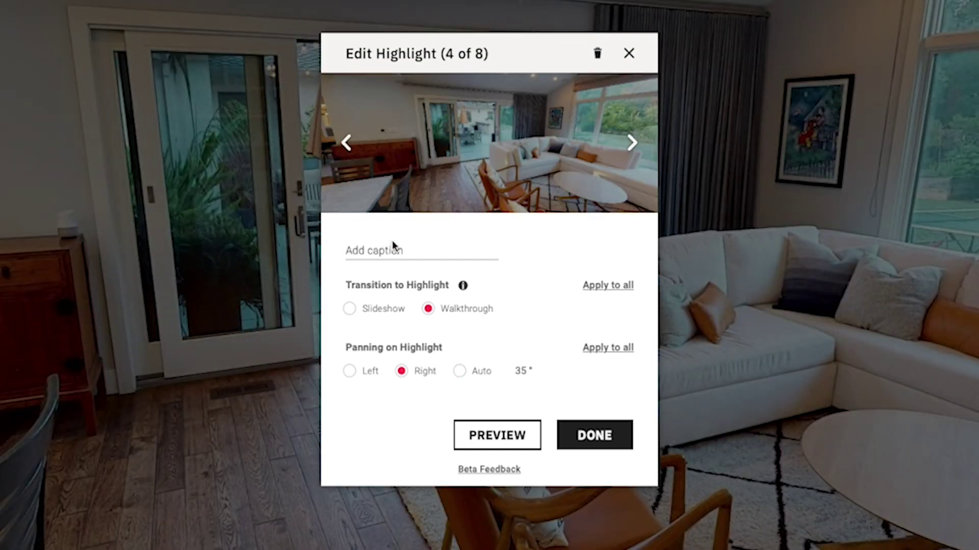
pyautogui.click(389, 253)
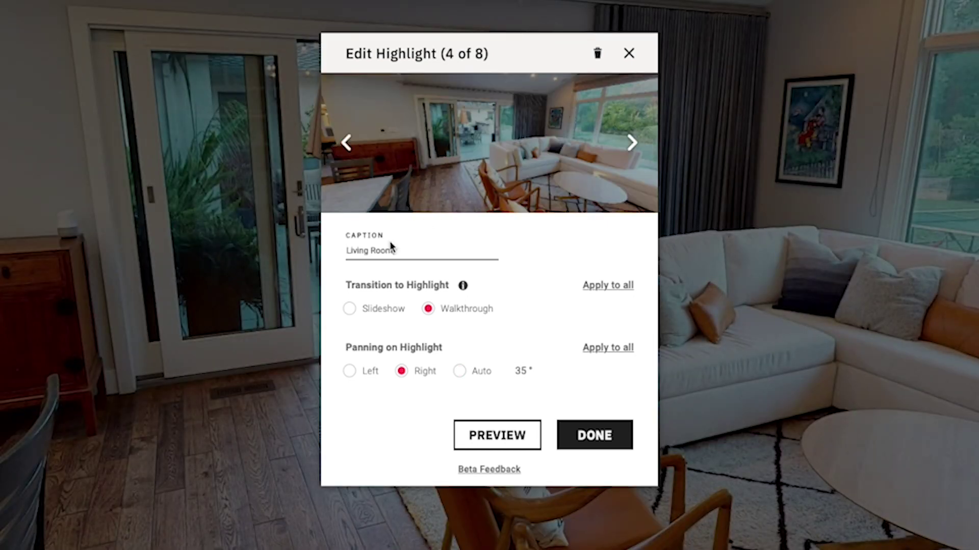
pyautogui.click(345, 148)
pyautogui.click(346, 147)
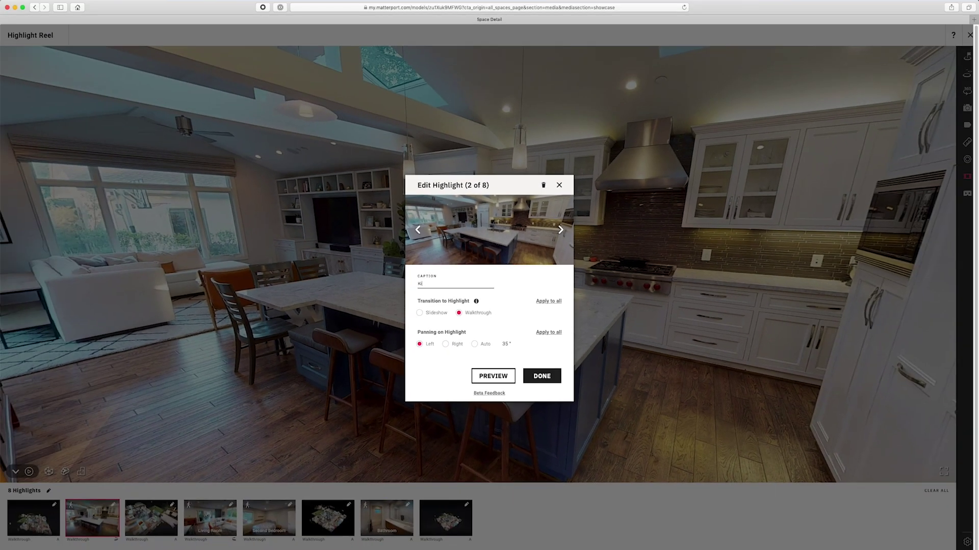
pyautogui.click(594, 435)
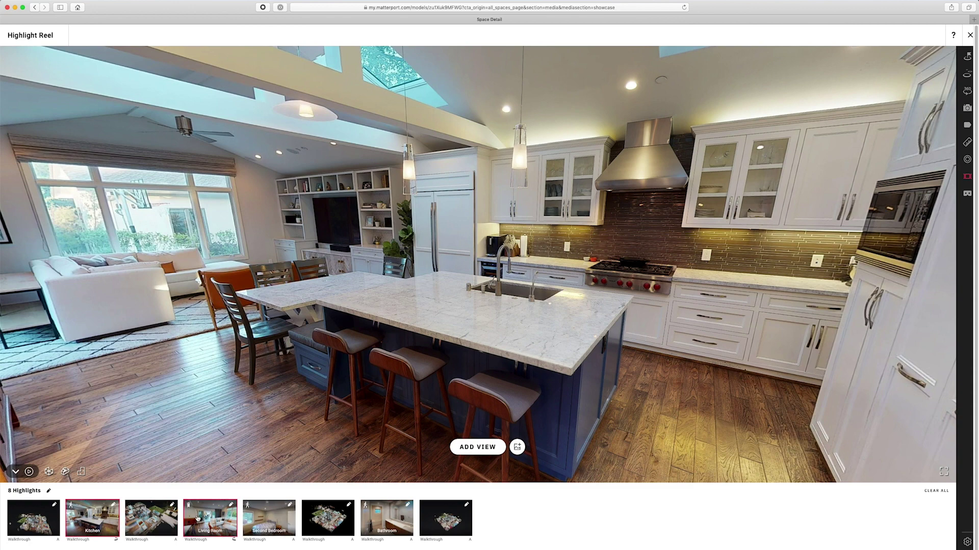
# Review the dollhouse and Second Bedroom highlights, play the reel, then close the editor.
pyautogui.click(329, 518)
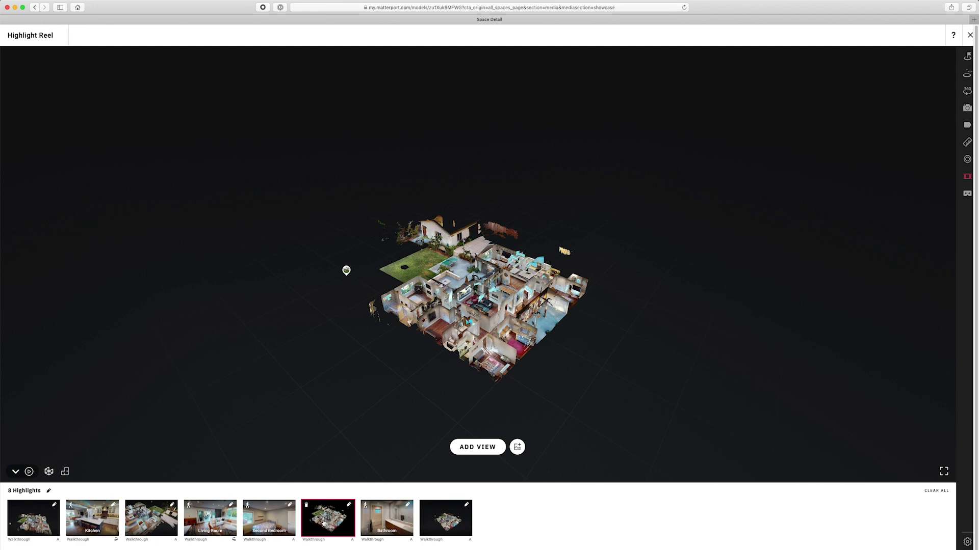
pyautogui.click(271, 520)
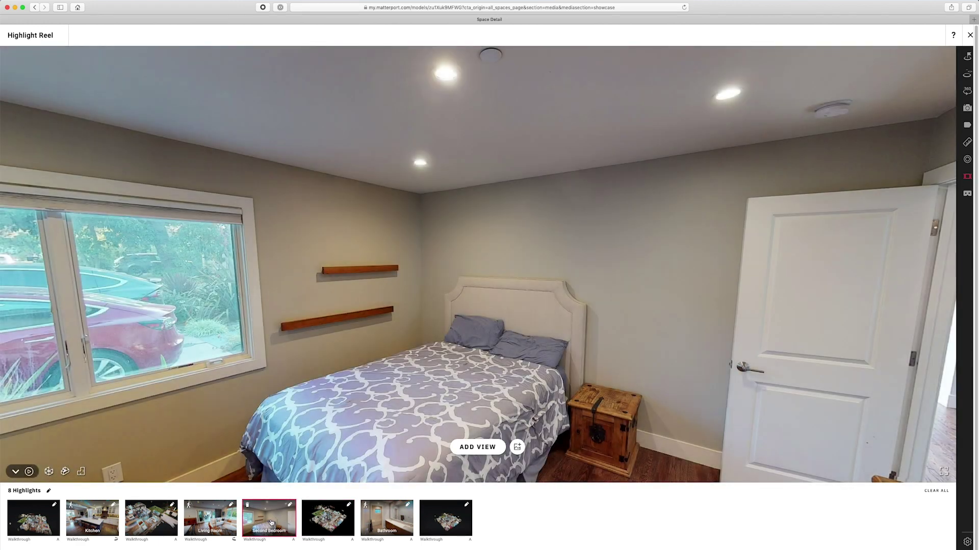
pyautogui.click(29, 473)
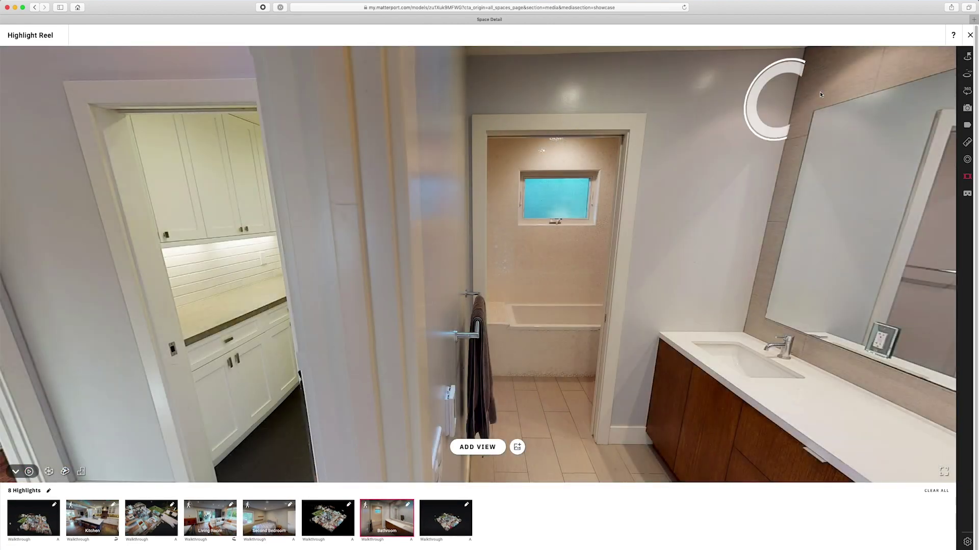
pyautogui.click(970, 35)
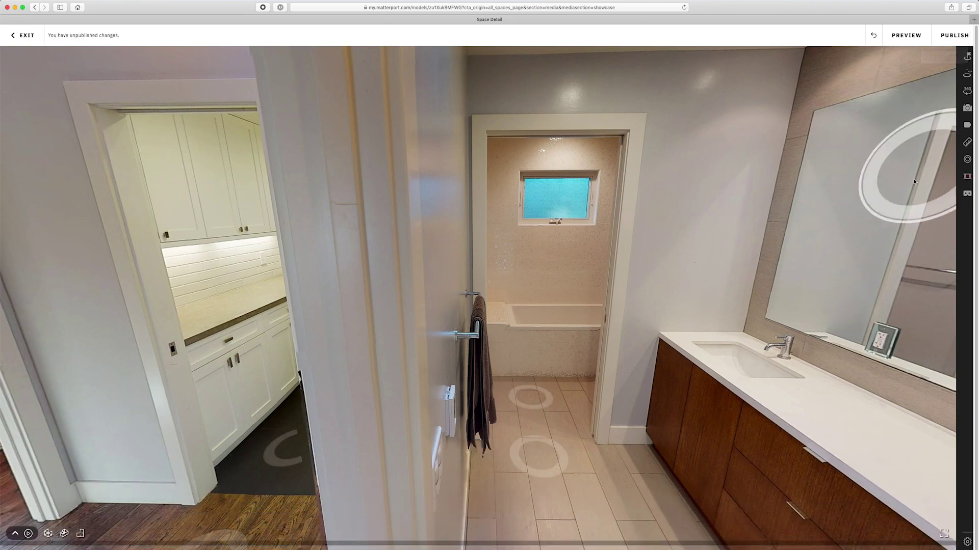
# Preview the '123 Main St.' tour and play its highlight reel.
pyautogui.click(908, 38)
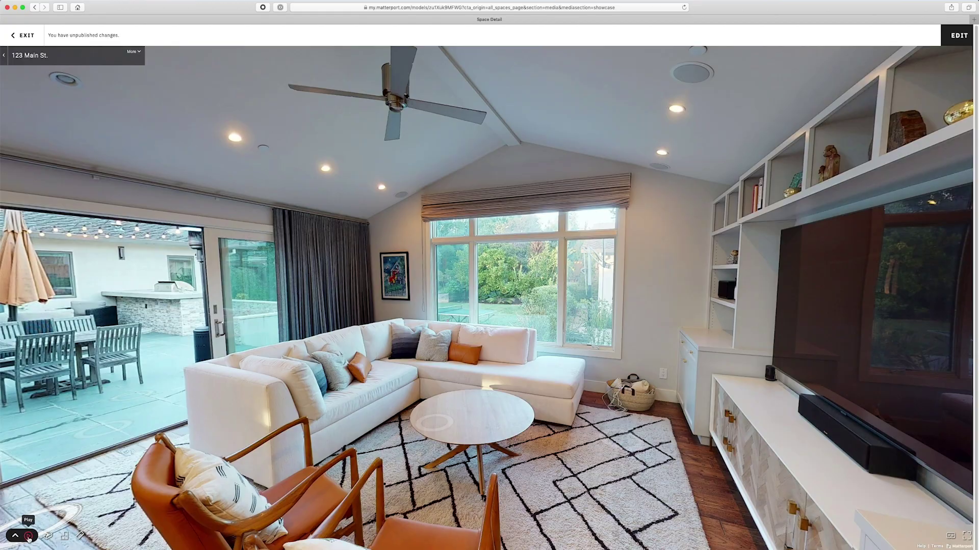
pyautogui.click(28, 537)
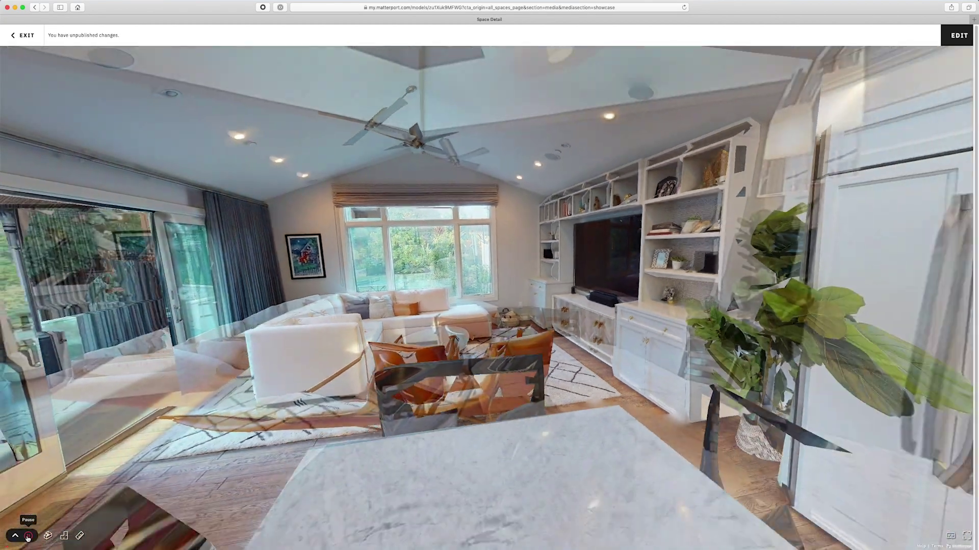